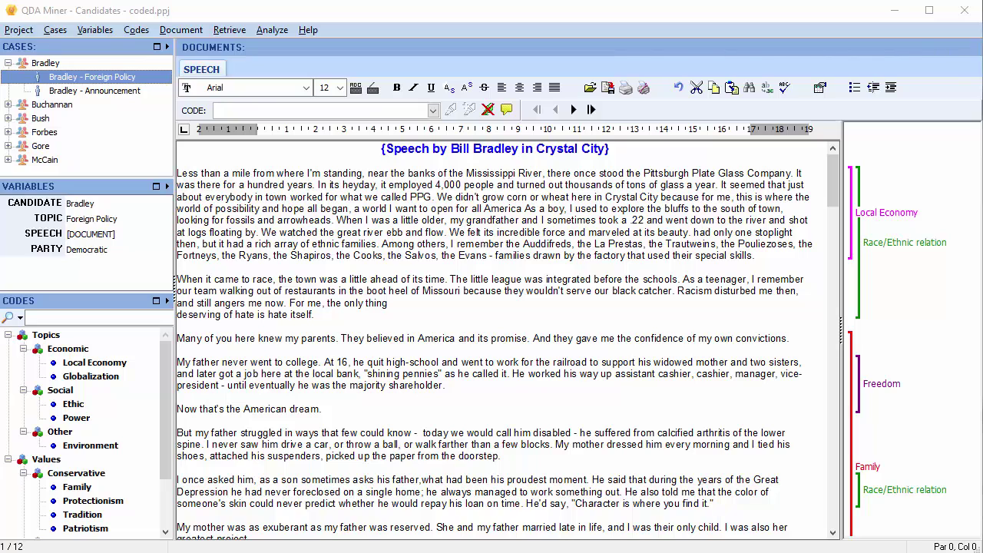
Open the Report Manager from the Project menu to list the Candidates project's report items.
{"action": "left_click", "coordinate": [19, 30]}
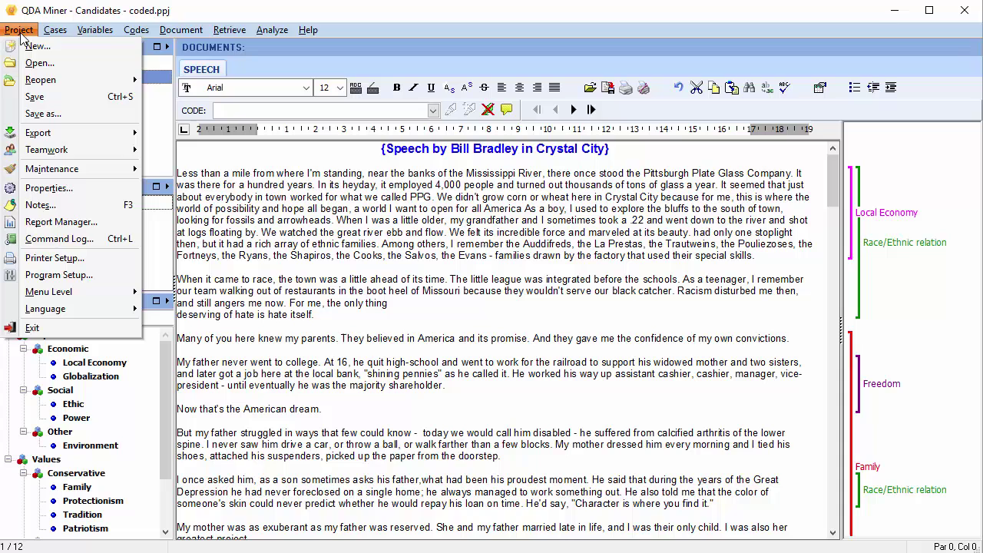
{"action": "left_click", "coordinate": [66, 224]}
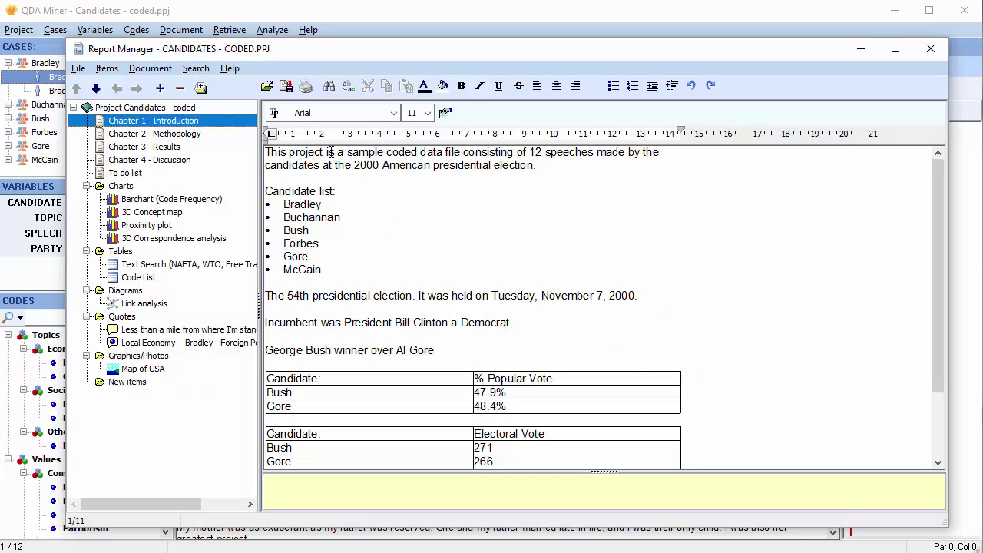
Display the Code Frequency bar chart as a 3D pie chart.
{"action": "left_click", "coordinate": [202, 201]}
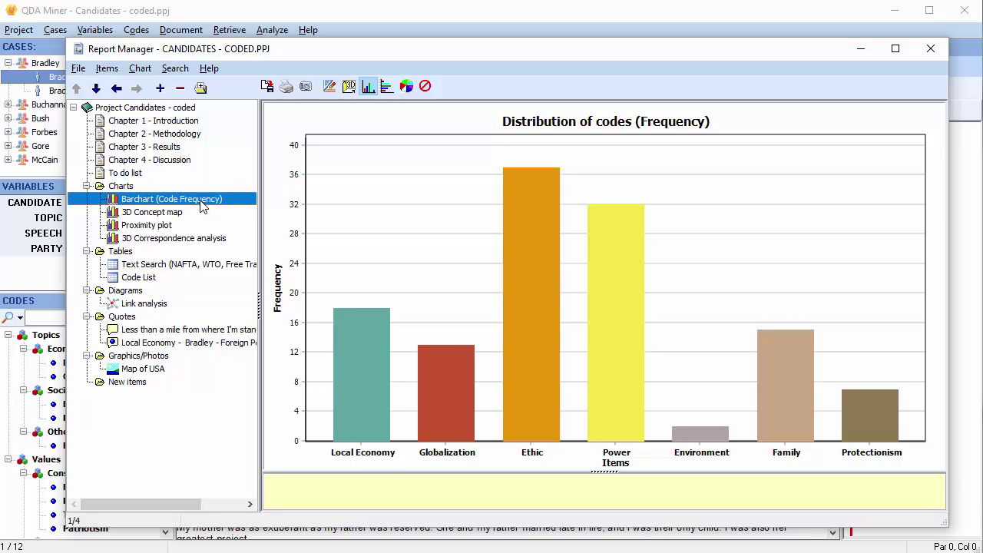
{"action": "left_click", "coordinate": [406, 88]}
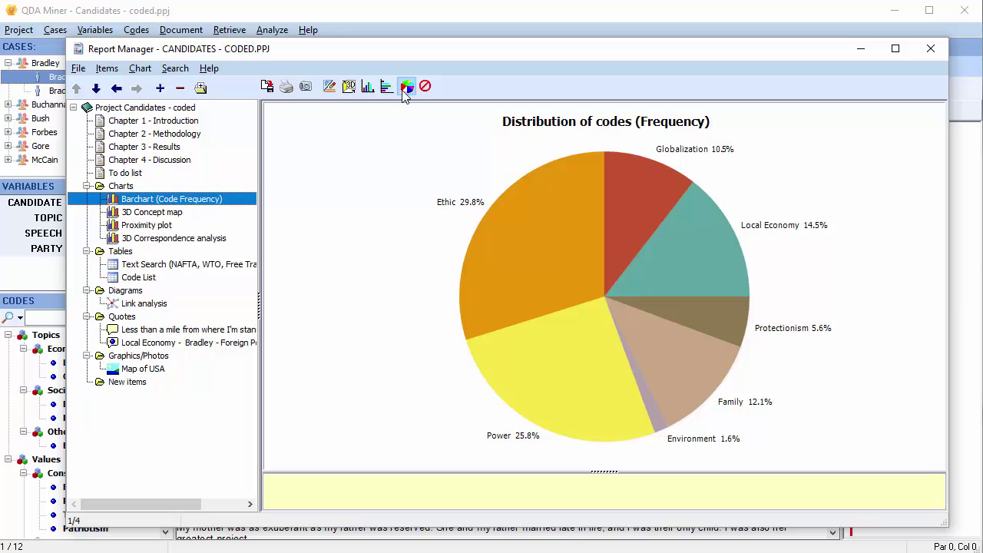
{"action": "left_click", "coordinate": [349, 88]}
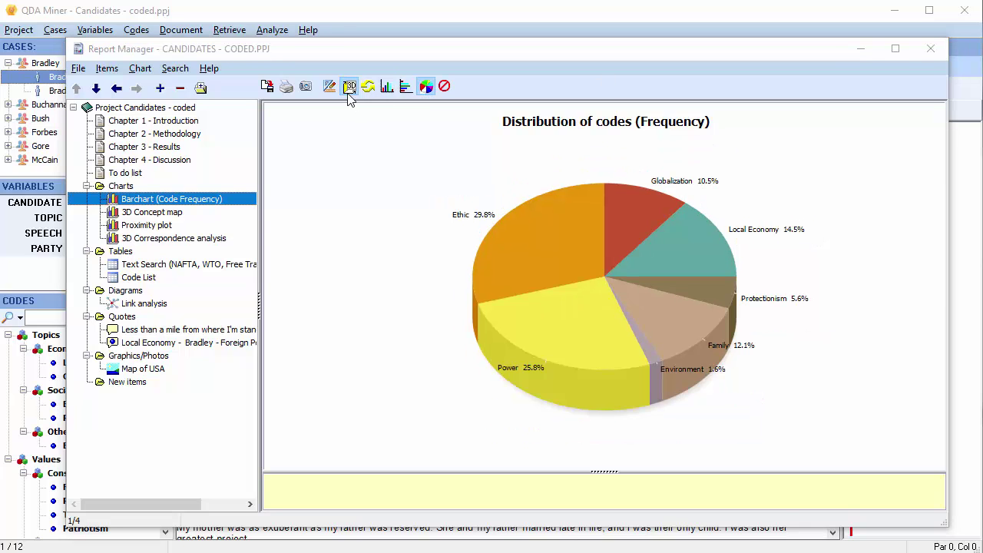
Show the 3D Correspondence analysis plot and rotate it to a new angle.
{"action": "left_click", "coordinate": [214, 241]}
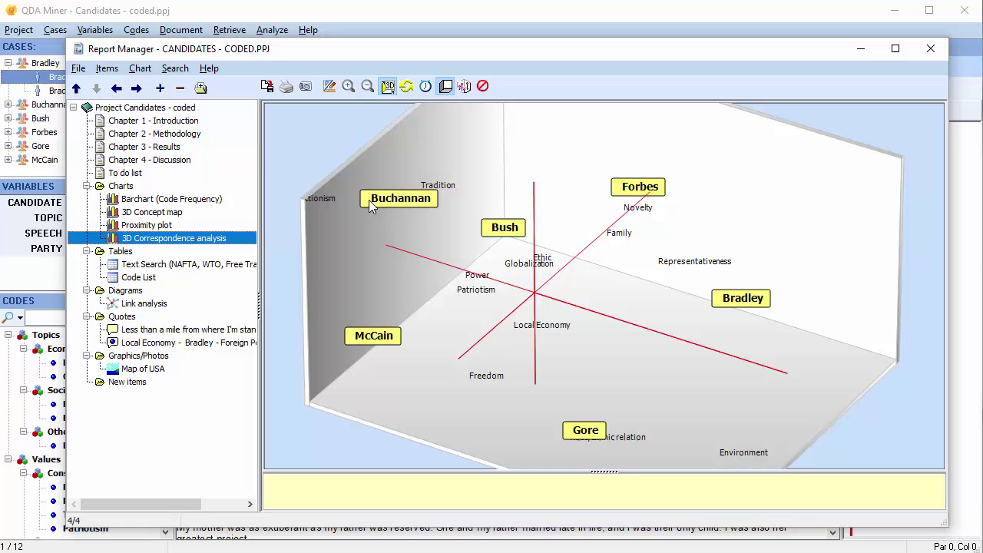
{"action": "left_click", "coordinate": [407, 89]}
{"action": "mouse_move", "coordinate": [586, 272]}
{"action": "left_mouse_down"}
{"action": "mouse_move", "coordinate": [665, 236]}
{"action": "mouse_move", "coordinate": [665, 254]}
{"action": "mouse_move", "coordinate": [606, 310]}
{"action": "mouse_move", "coordinate": [583, 314]}
{"action": "left_mouse_up"}
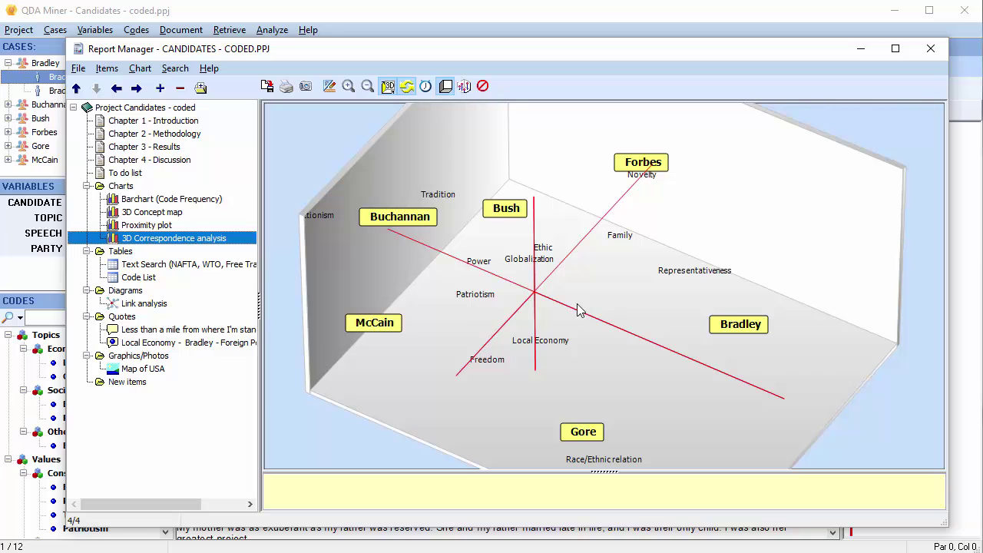
Open the Text Search table and make the Bush - Announcement row red text on yellow.
{"action": "left_click", "coordinate": [194, 266]}
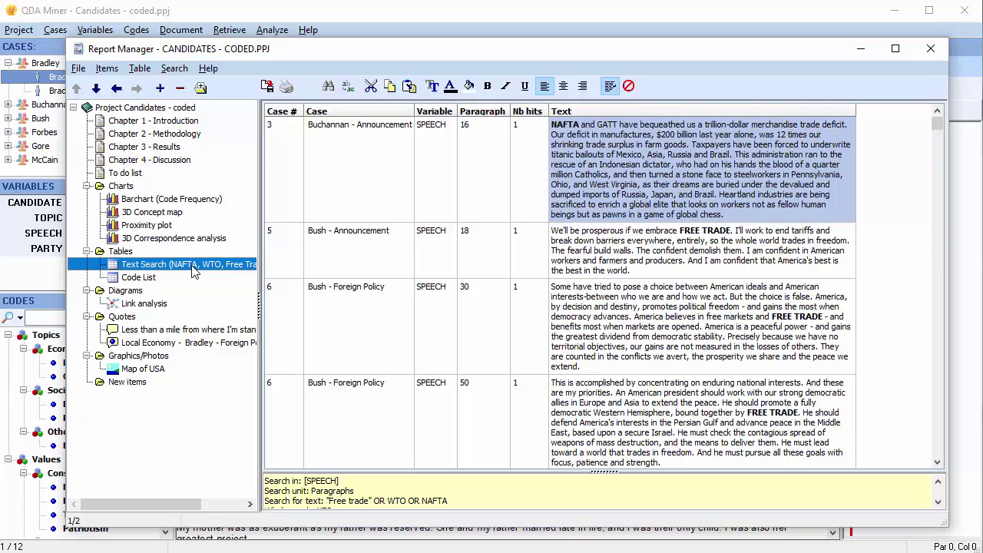
{"action": "left_click", "coordinate": [609, 87]}
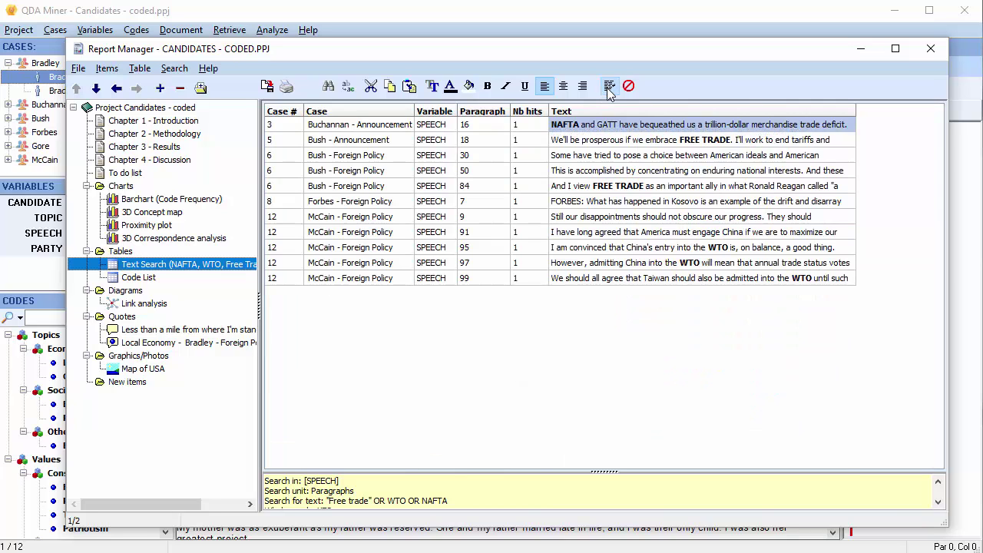
{"action": "left_click", "coordinate": [609, 87]}
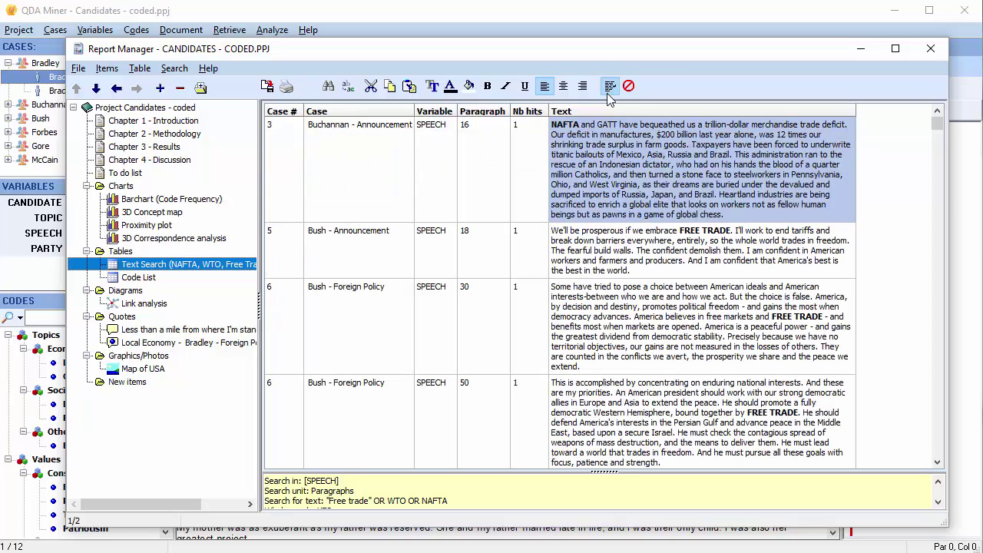
{"action": "left_click_drag", "start_coordinate": [377, 265], "coordinate": [516, 264]}
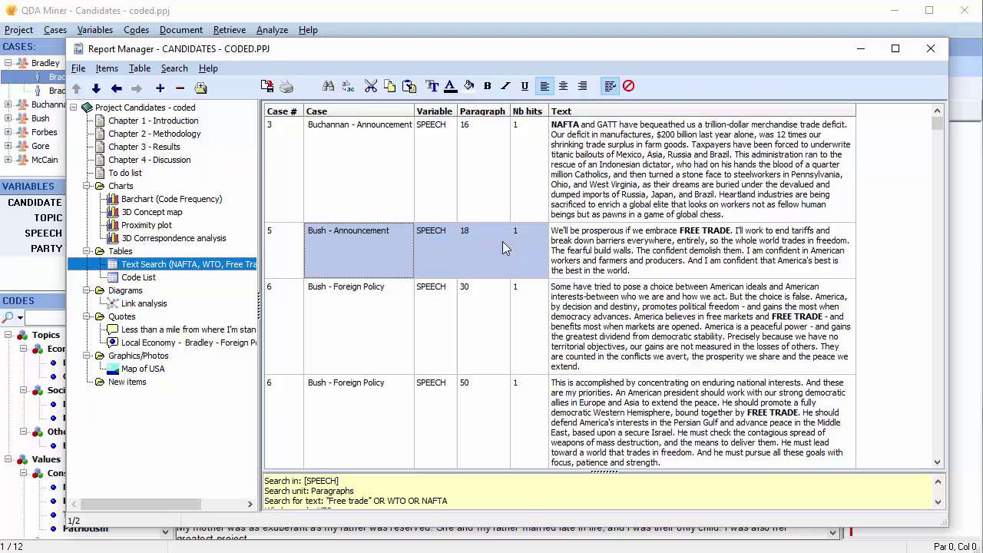
{"action": "left_click", "coordinate": [450, 86]}
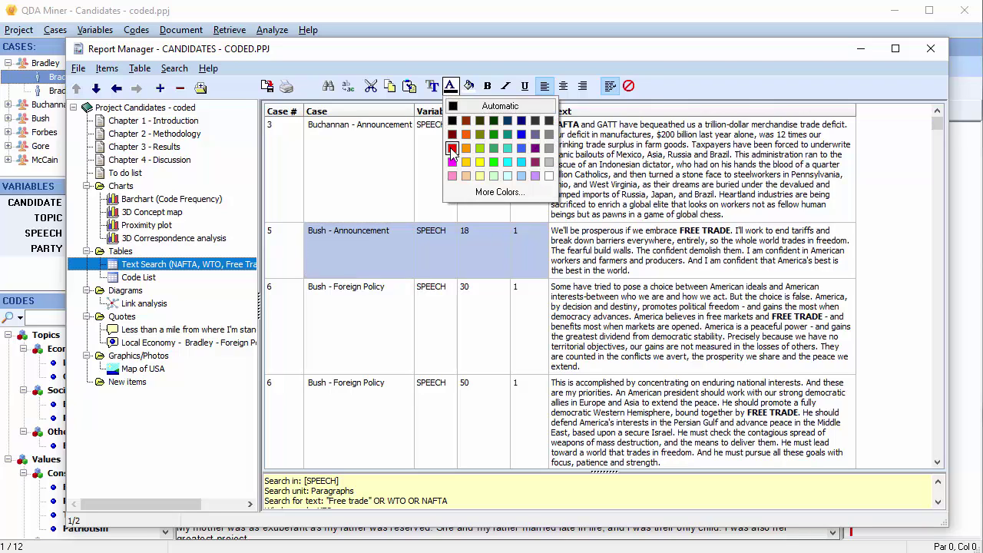
{"action": "left_click", "coordinate": [452, 147]}
{"action": "left_click", "coordinate": [468, 86]}
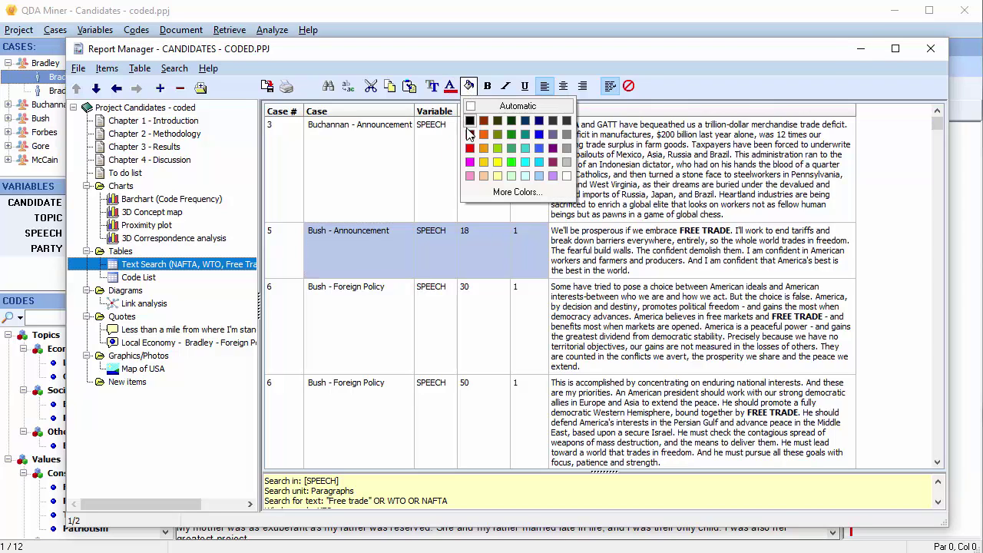
{"action": "left_click", "coordinate": [497, 162]}
{"action": "left_click", "coordinate": [361, 212]}
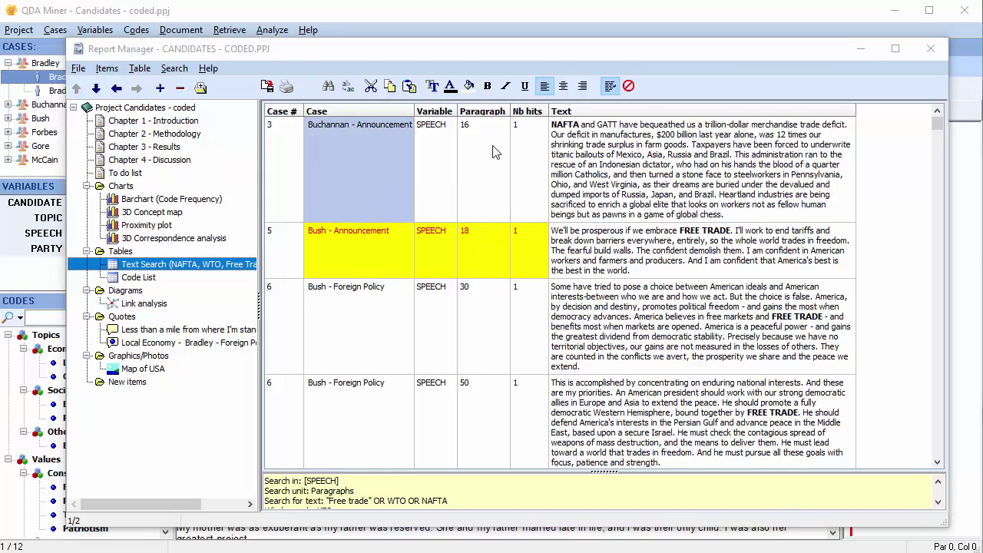
Center-align the Paragraph column values of the Text Search table.
{"action": "left_click", "coordinate": [497, 119]}
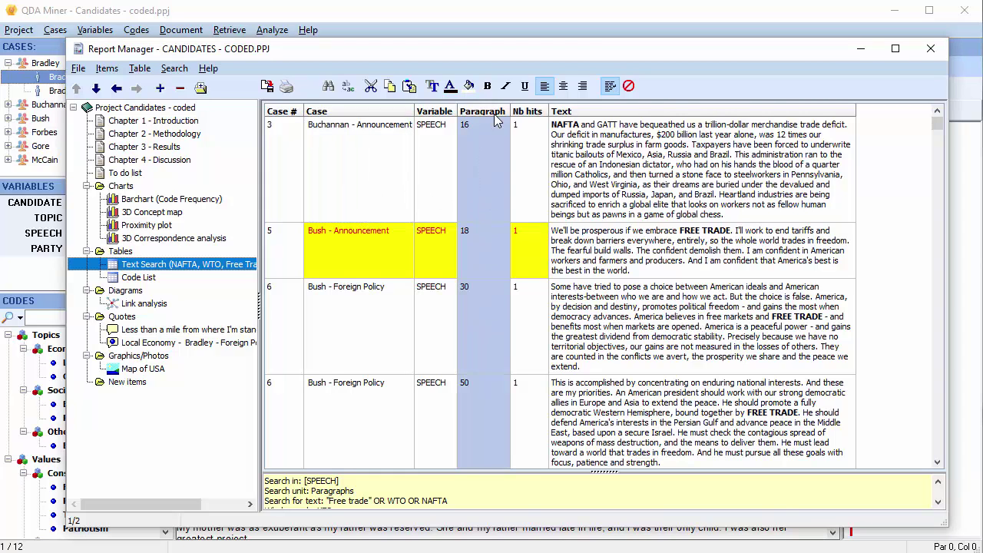
{"action": "left_click", "coordinate": [563, 88]}
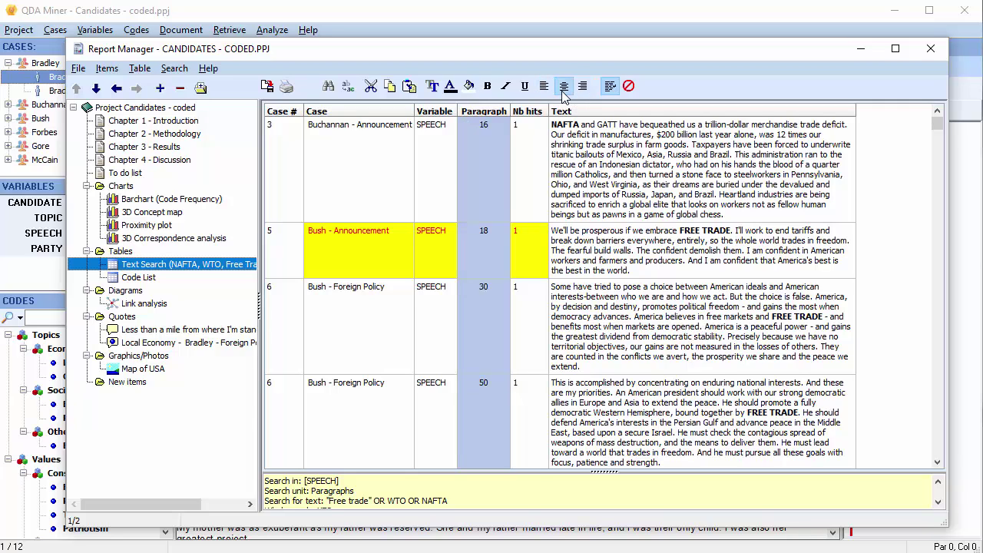
{"action": "key", "text": "alt+F4"}
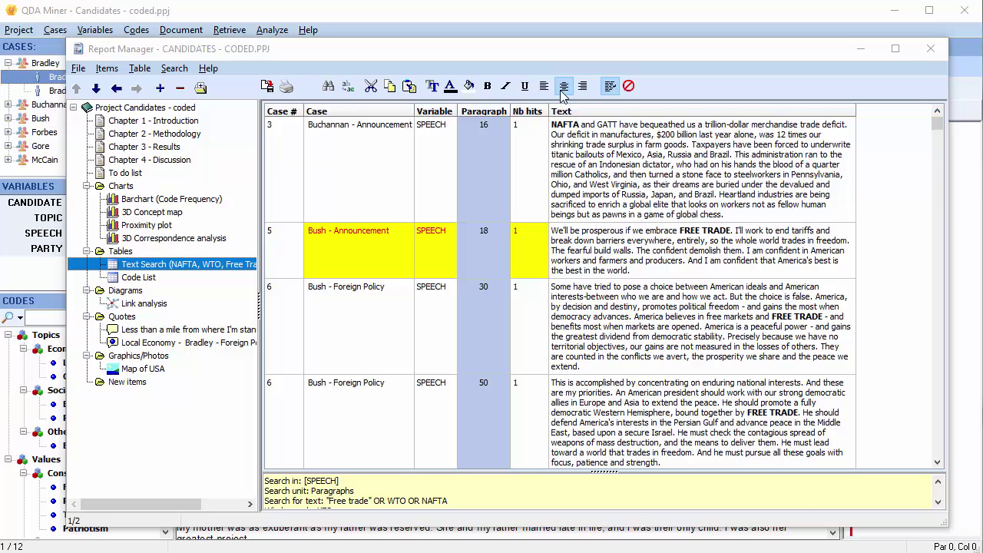
Drag Text Search under Chapter 1 - Introduction, move 3D Concept map to the end, then exit.
{"action": "left_click", "coordinate": [142, 266]}
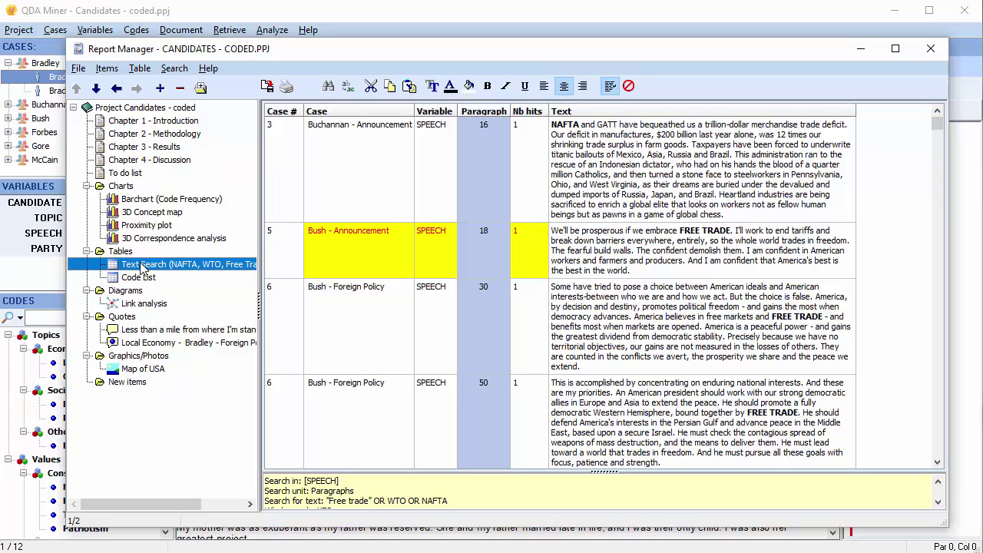
{"action": "left_click_drag", "start_coordinate": [142, 266], "coordinate": [136, 129]}
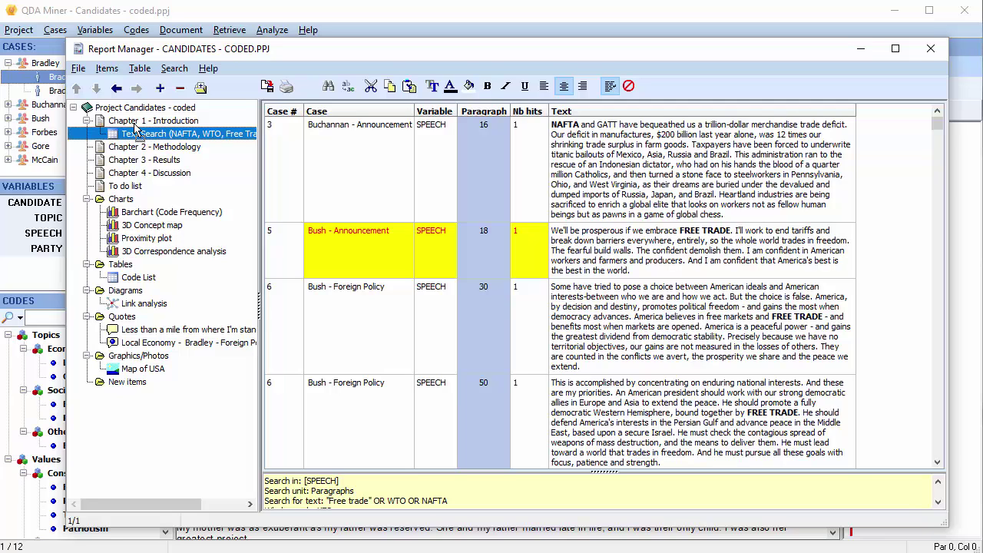
{"action": "left_click", "coordinate": [169, 230]}
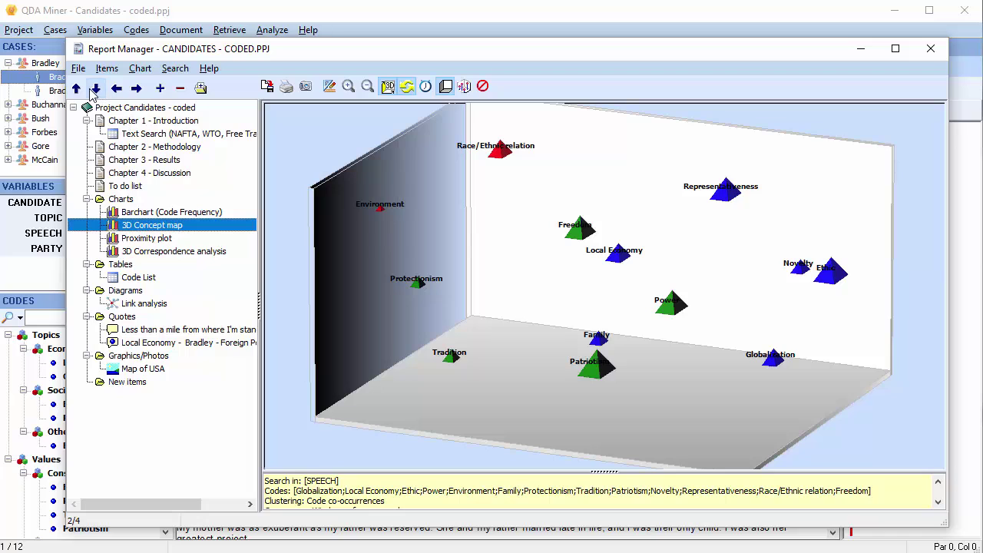
{"action": "left_click", "coordinate": [94, 89]}
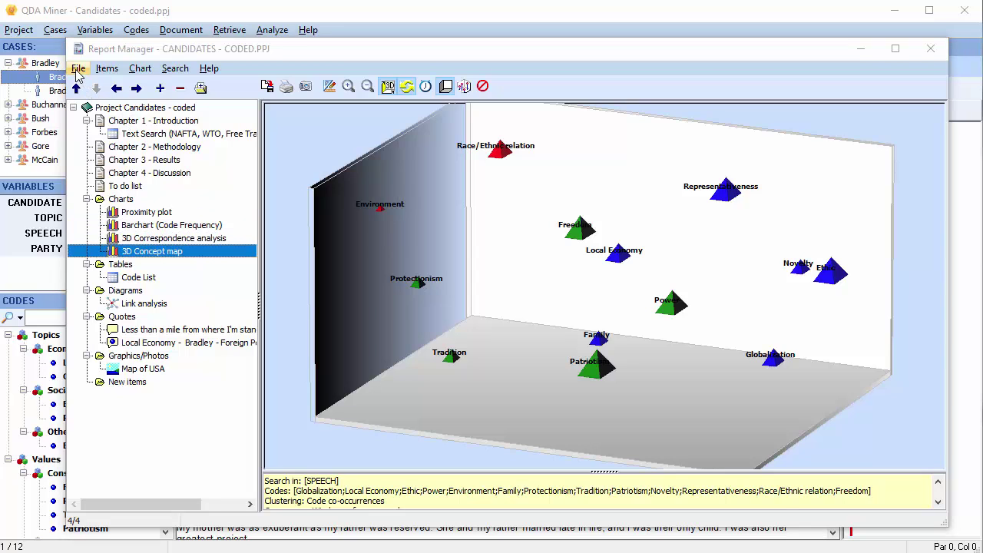
{"action": "left_click", "coordinate": [78, 71]}
{"action": "left_click", "coordinate": [102, 166]}
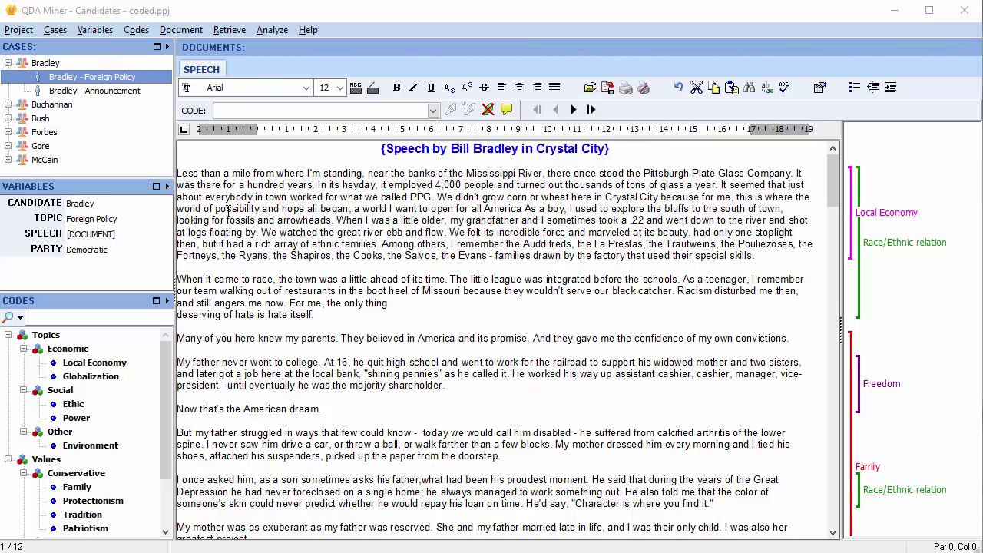
Run a (power OR conflict) AND NOT war text retrieval and append its 43-hit table to the report.
{"action": "left_click", "coordinate": [229, 29]}
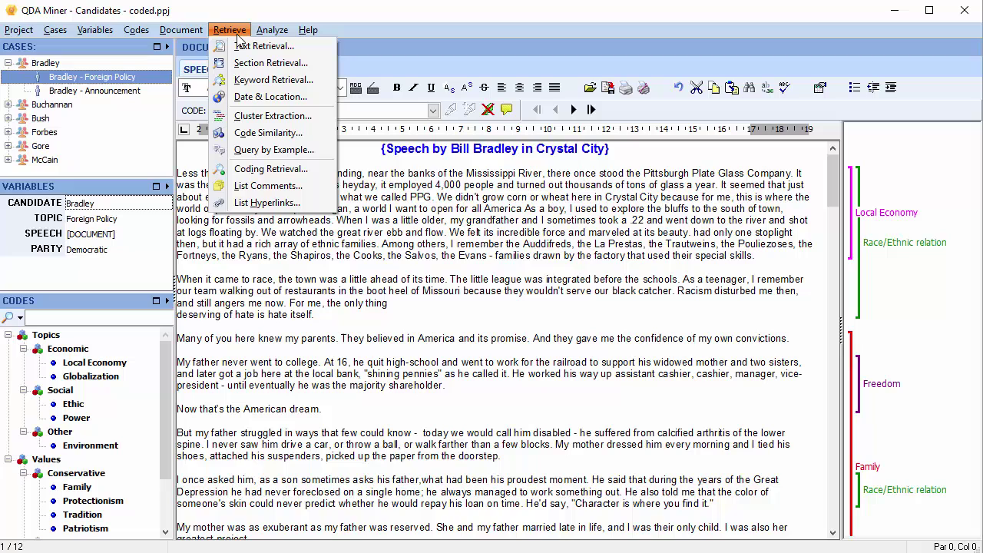
{"action": "left_click", "coordinate": [243, 47]}
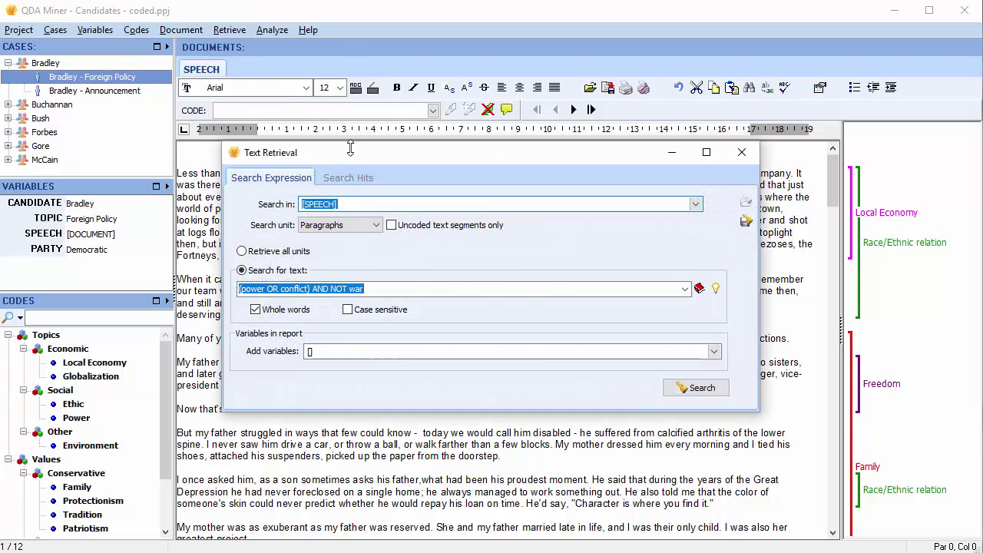
{"action": "left_click", "coordinate": [695, 388]}
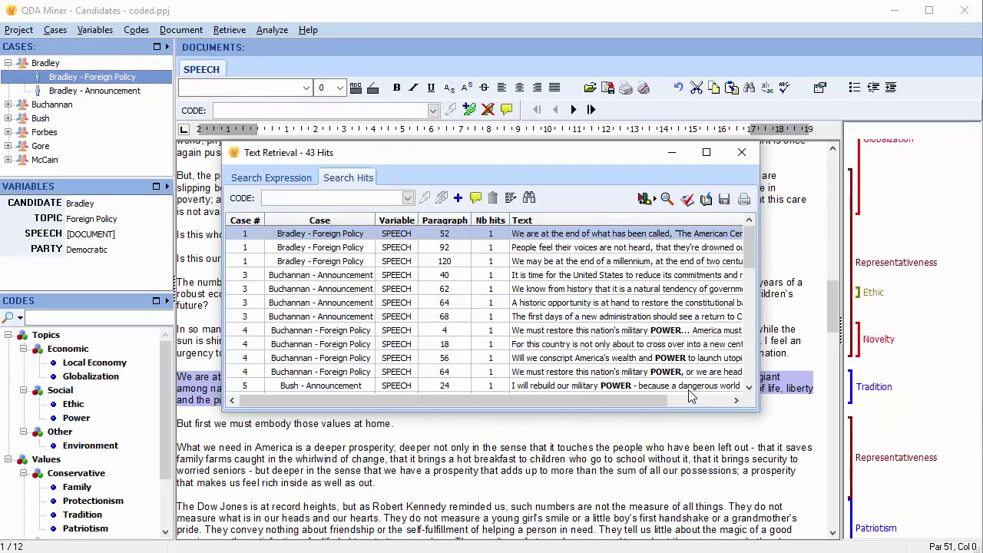
{"action": "left_click", "coordinate": [705, 202]}
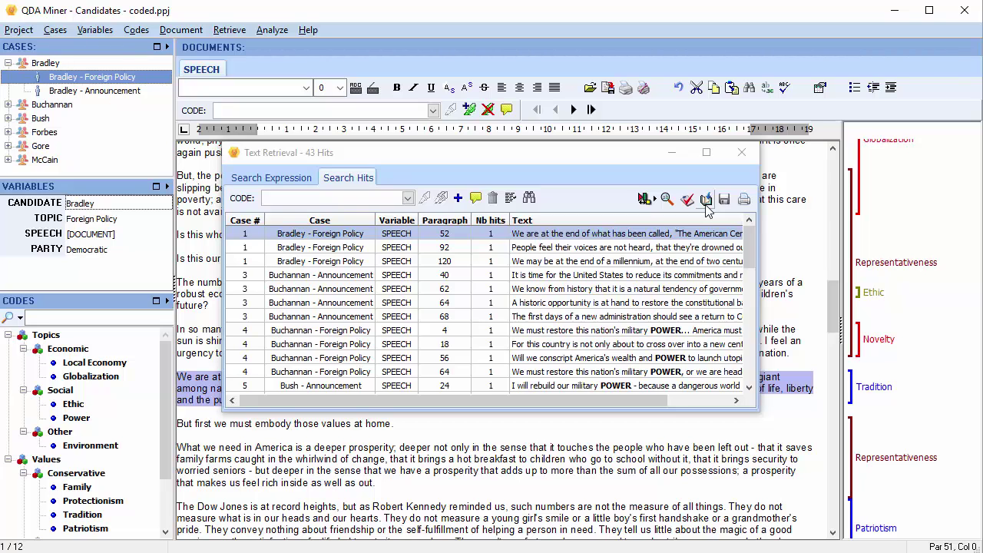
Save paragraph 64 of Buchanan's announcement, the historic opportunity passage, as a report quote.
{"action": "left_click", "coordinate": [572, 302]}
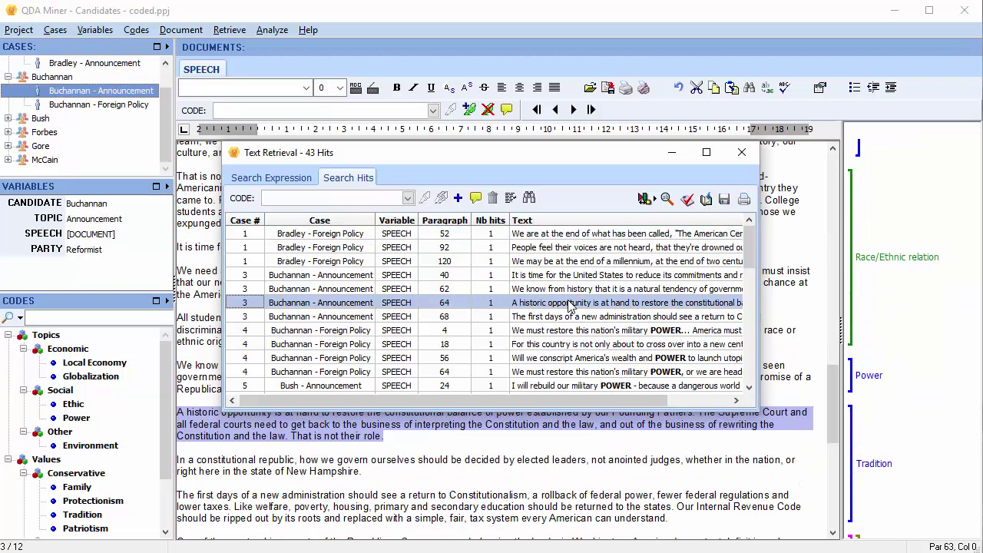
{"action": "left_click", "coordinate": [475, 200]}
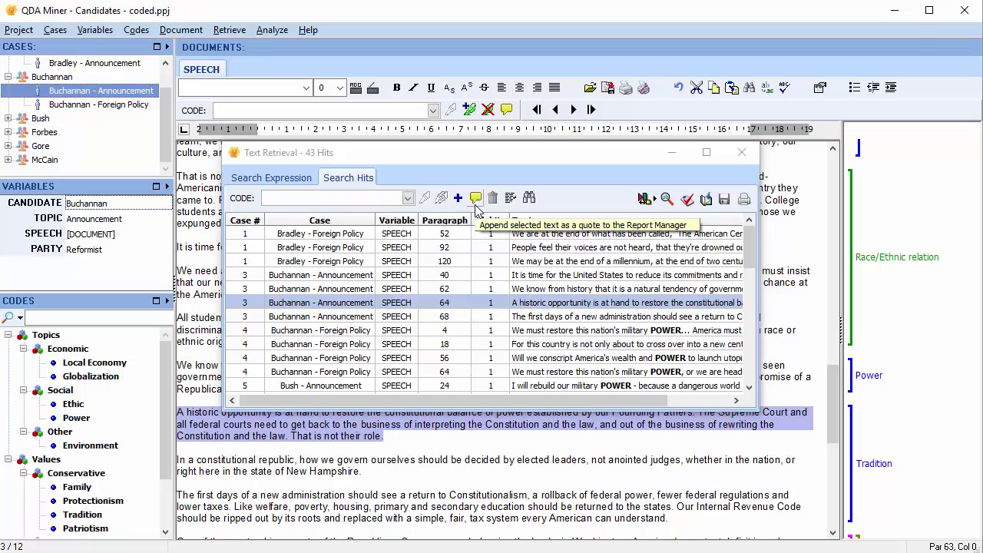
{"action": "left_click", "coordinate": [742, 154]}
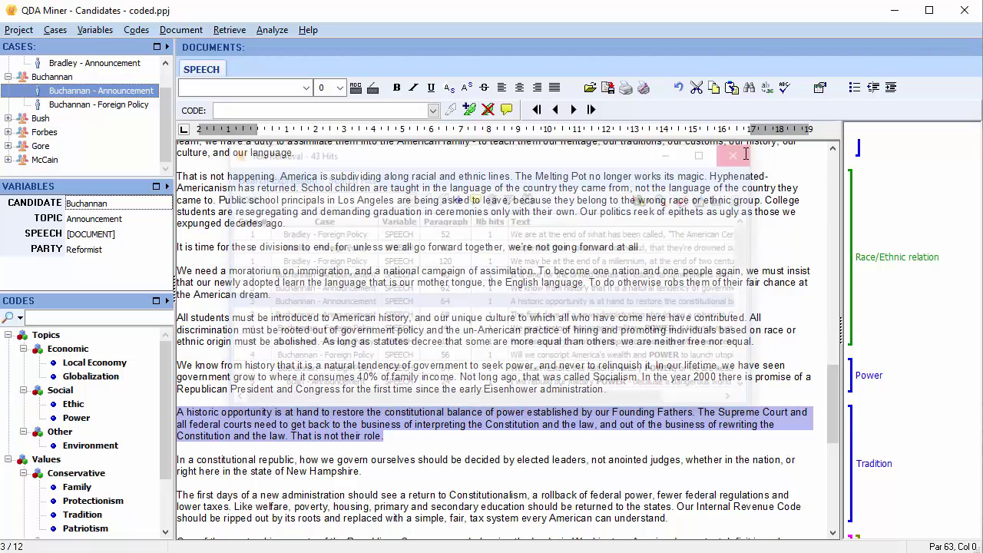
{"action": "left_click", "coordinate": [18, 29]}
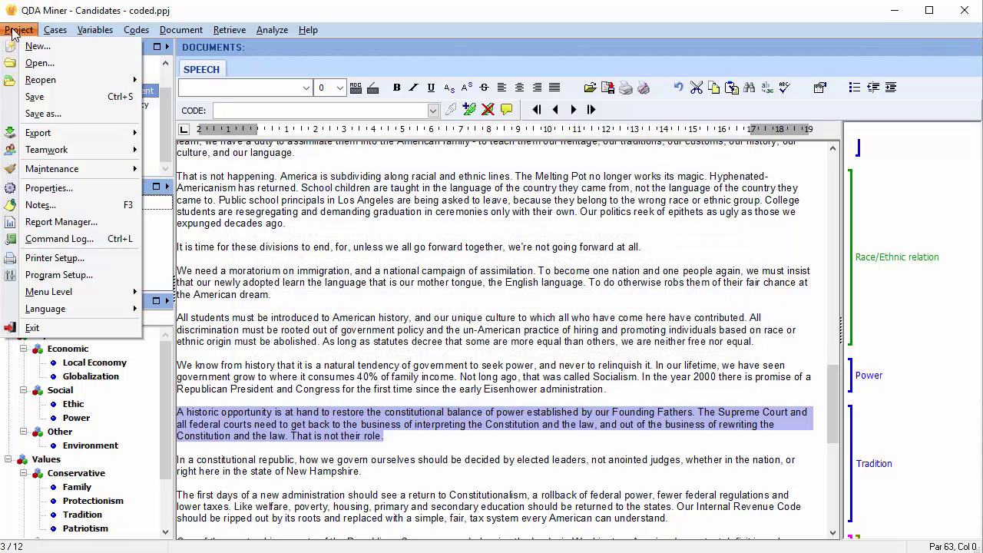
{"action": "left_click", "coordinate": [62, 222]}
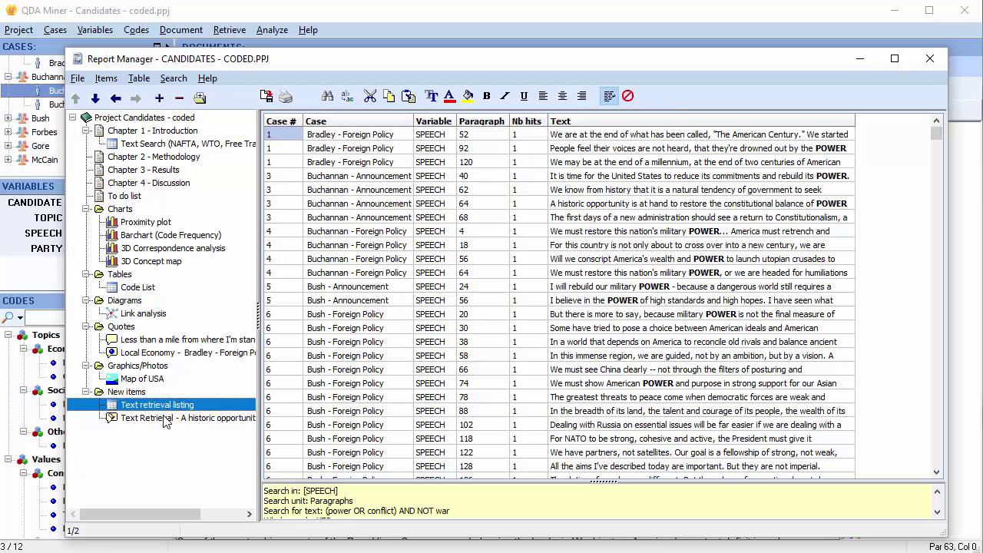
{"action": "left_click", "coordinate": [167, 419]}
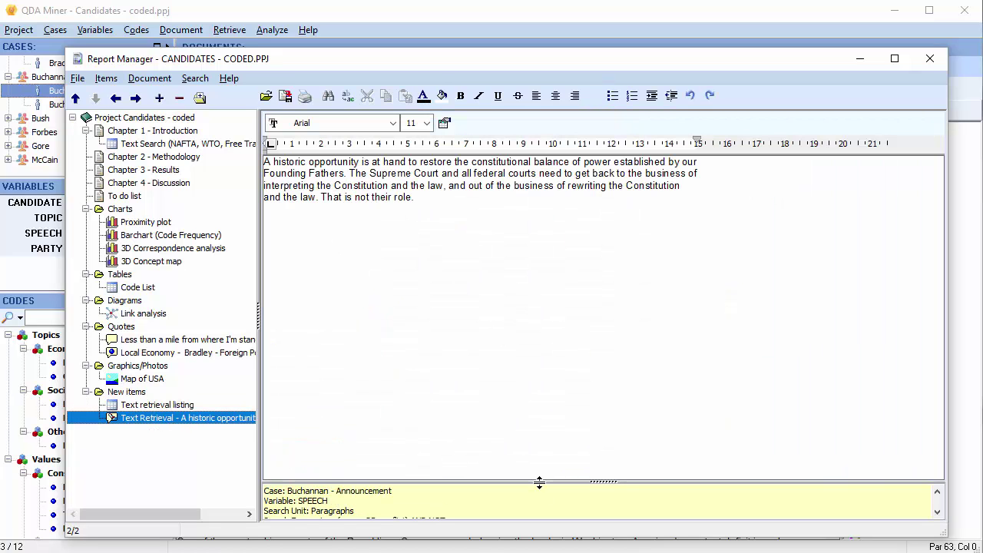
{"action": "left_click_drag", "start_coordinate": [538, 483], "coordinate": [549, 423]}
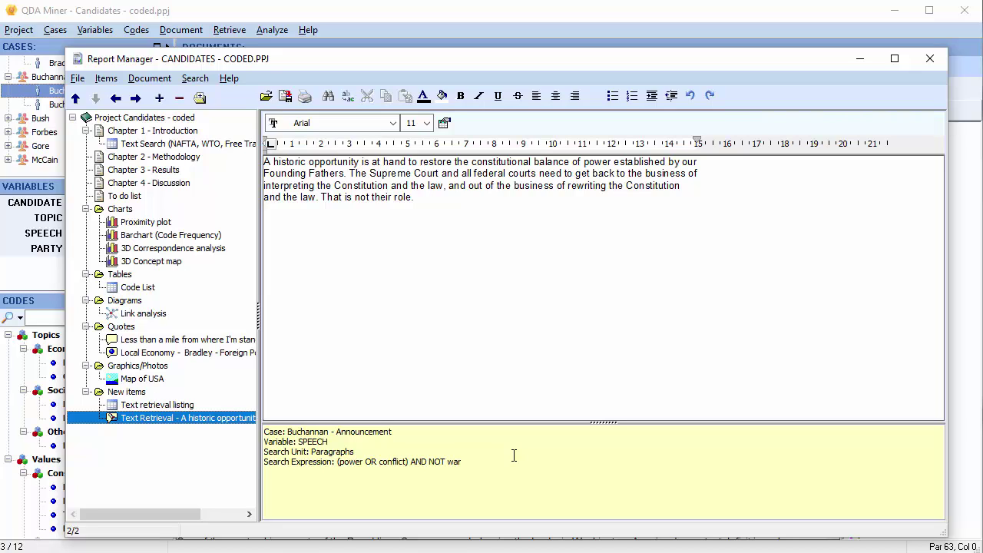
{"action": "left_click", "coordinate": [77, 79]}
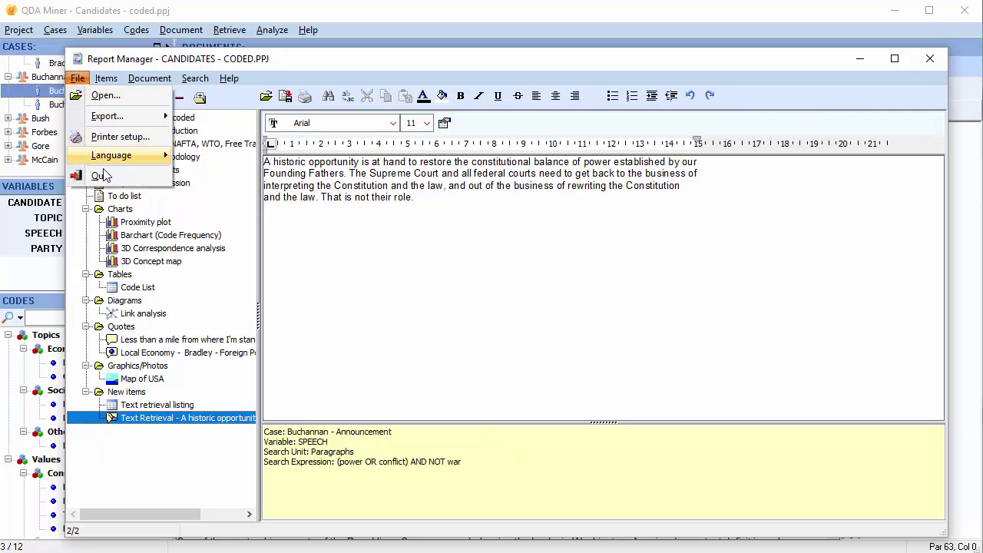
{"action": "left_click", "coordinate": [102, 175]}
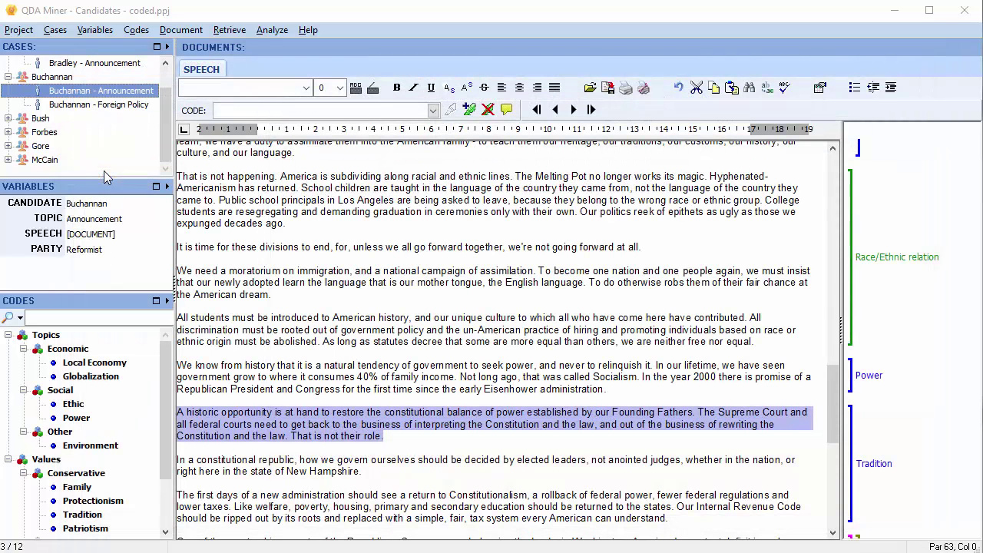
Save the Patriotism-coded passage as a report quote via its coding's Save Quote option.
{"action": "scroll", "coordinate": [201, 189], "scroll_direction": "up", "scroll_amount": 5}
{"action": "left_click", "coordinate": [201, 189]}
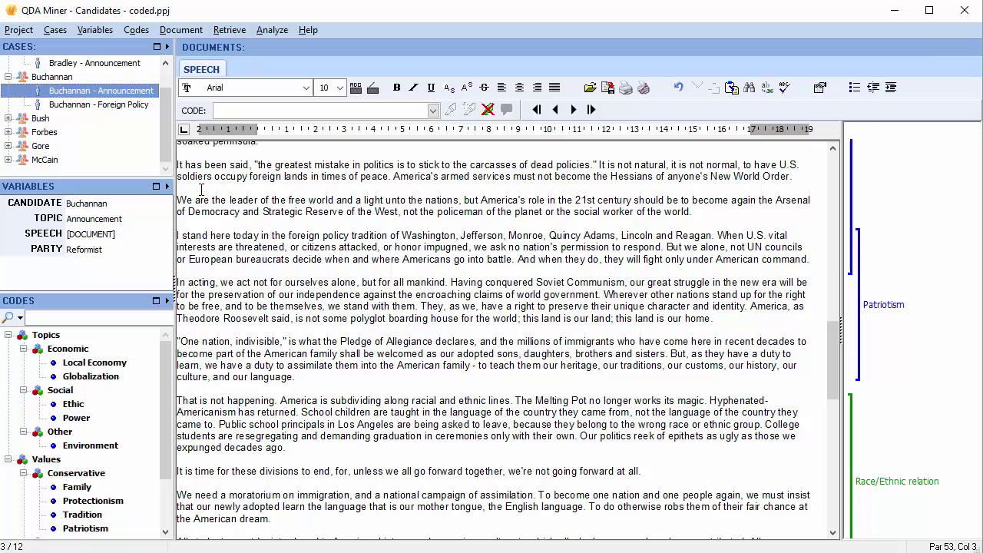
{"action": "left_click", "coordinate": [902, 307]}
{"action": "right_click", "coordinate": [903, 308]}
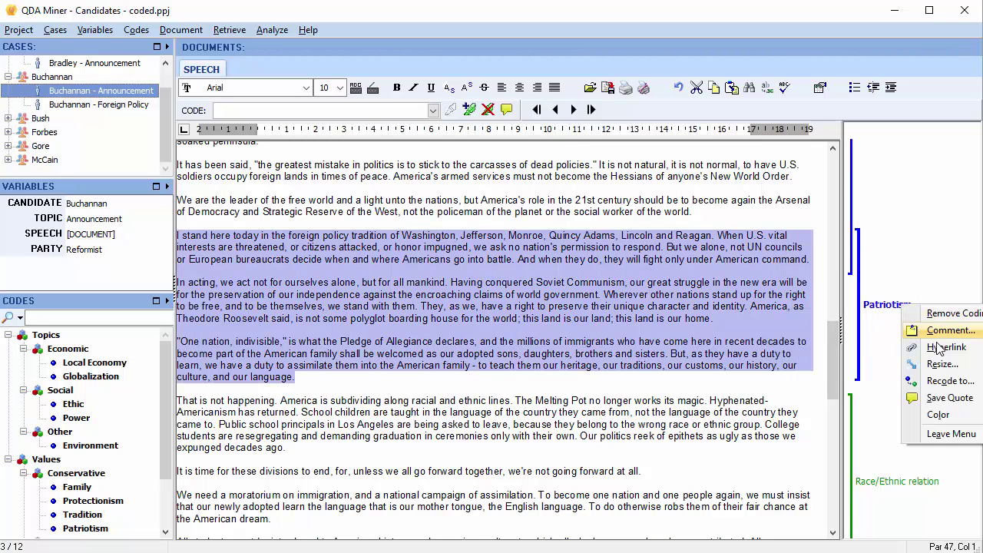
{"action": "left_click", "coordinate": [952, 399]}
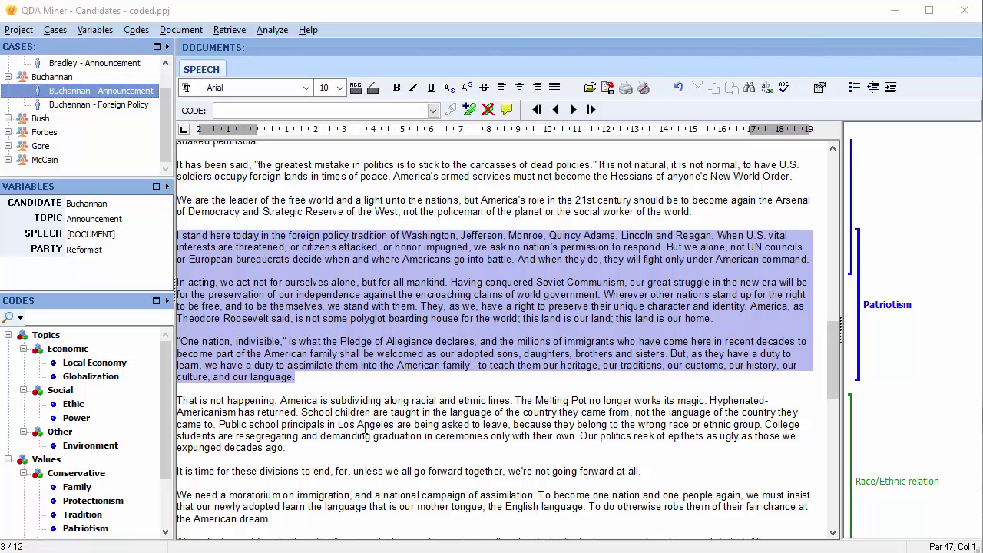
Save the 'That is not happening' paragraph of Buchanan's announcement as a report quote.
{"action": "left_click_drag", "start_coordinate": [330, 449], "coordinate": [169, 391]}
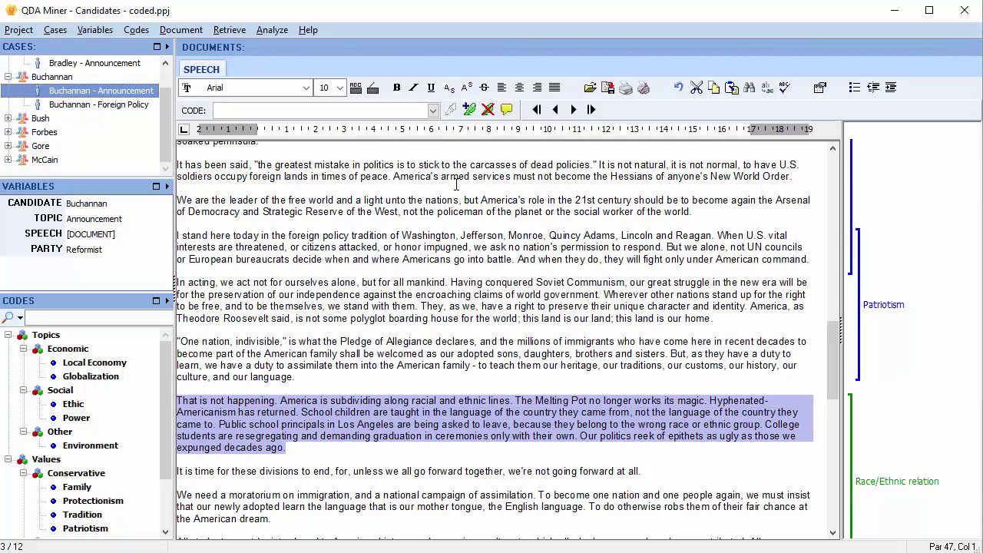
{"action": "left_click", "coordinate": [506, 111]}
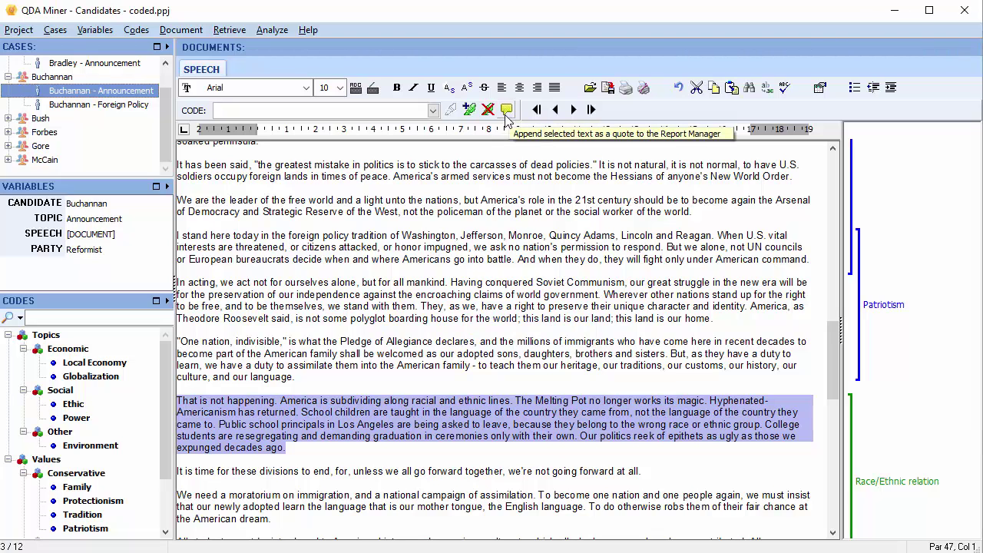
{"action": "left_click", "coordinate": [19, 30]}
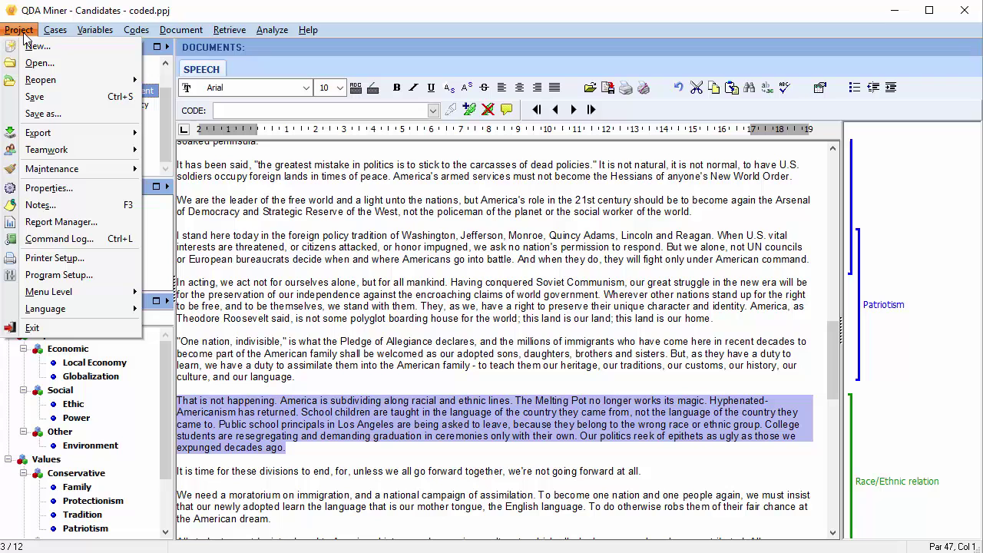
Reopen the Report Manager and view the Patriotism and 'That is not happening' quotes under New items.
{"action": "left_click", "coordinate": [60, 222]}
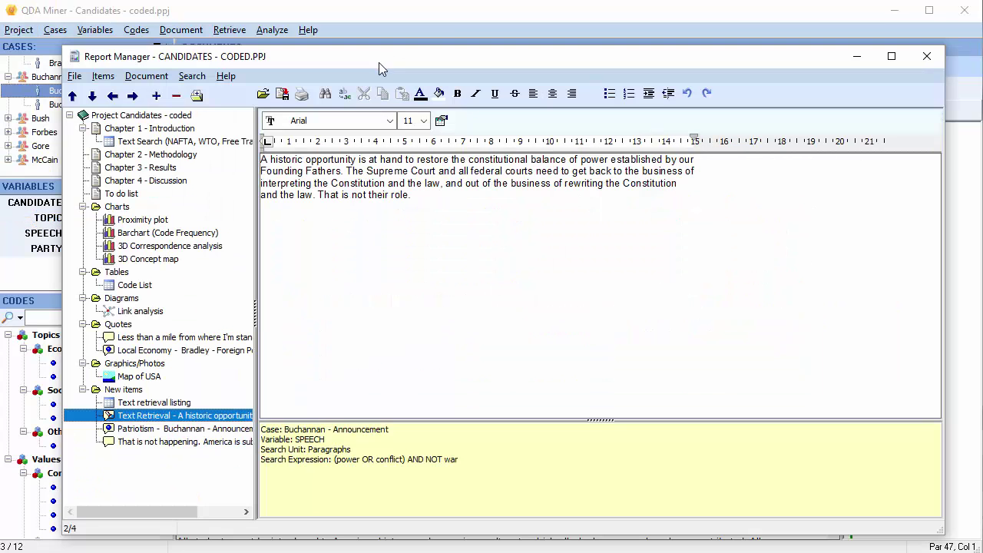
{"action": "left_click", "coordinate": [183, 429]}
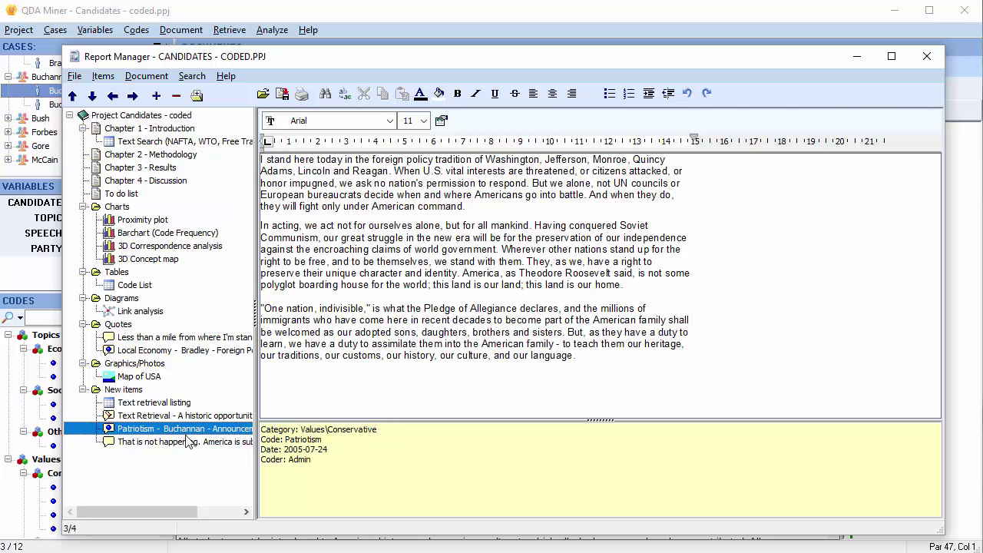
{"action": "left_click", "coordinate": [188, 442]}
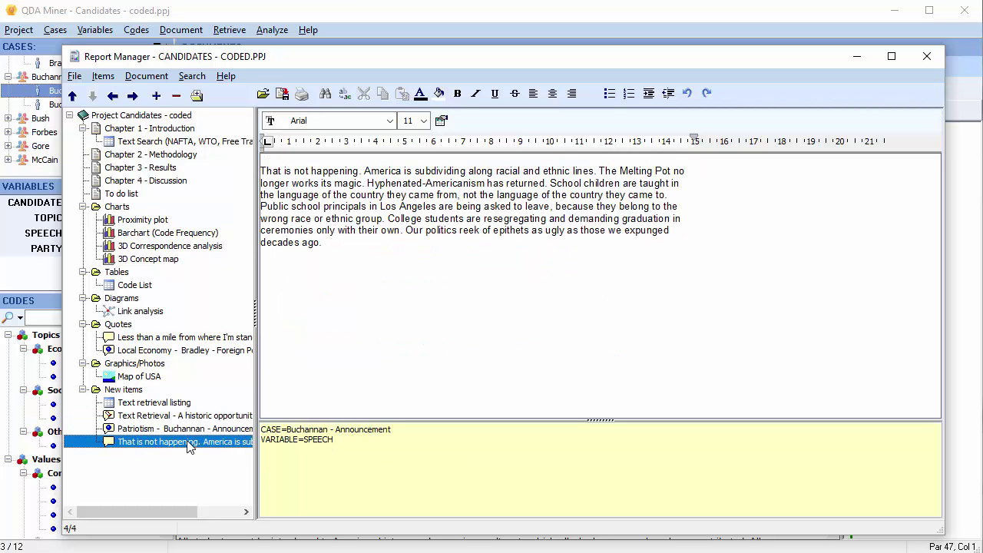